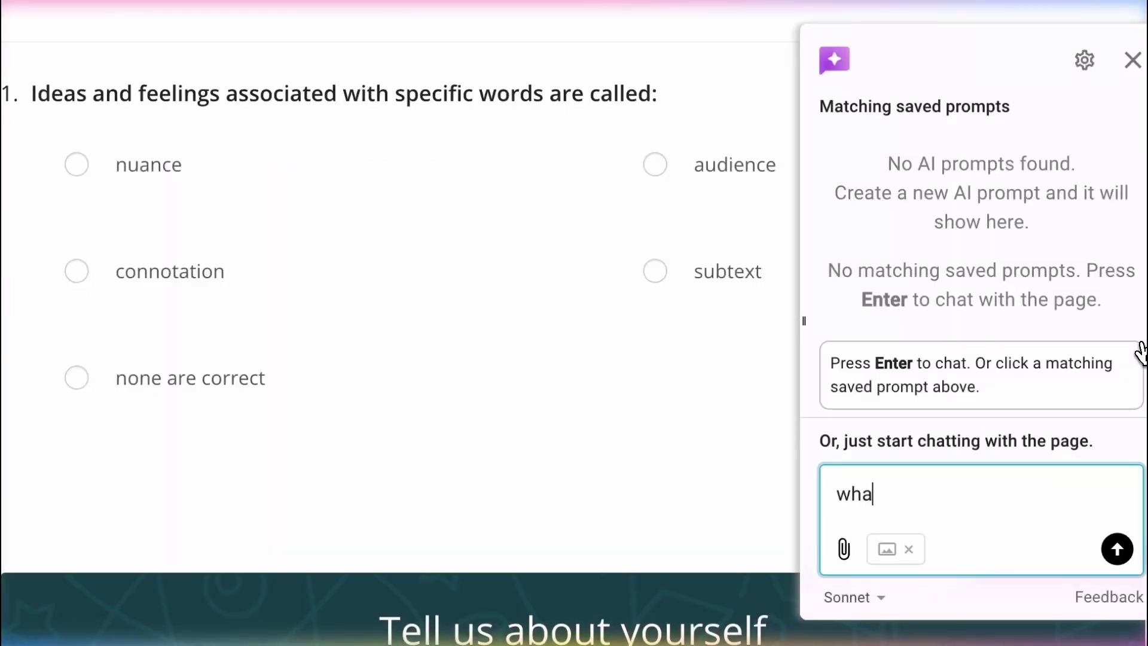
type("question?")
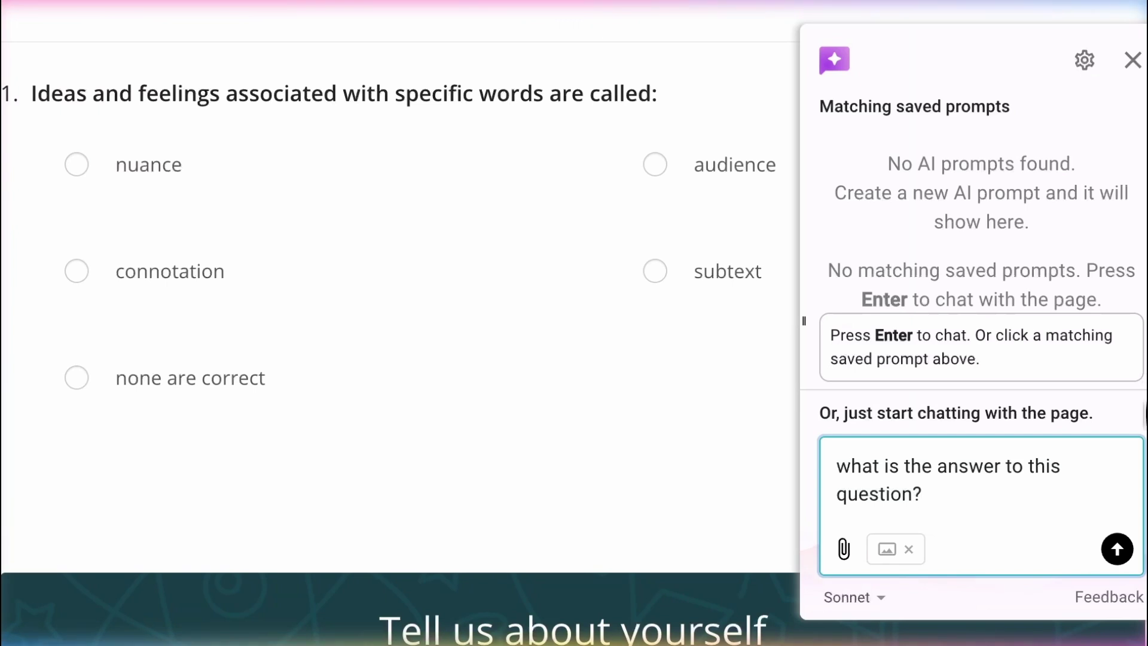
Ask AI Blaze 'what is the answer to this question?', then answer 'connotation' and continue.
key("Return")
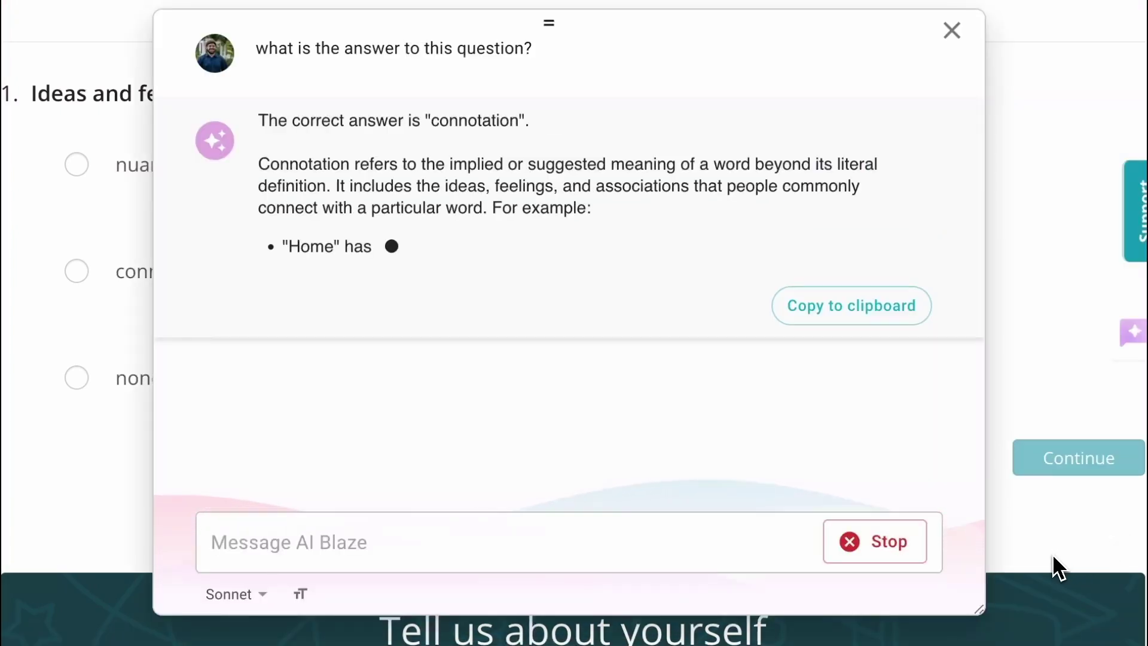
scroll(948, 303, "up", 1)
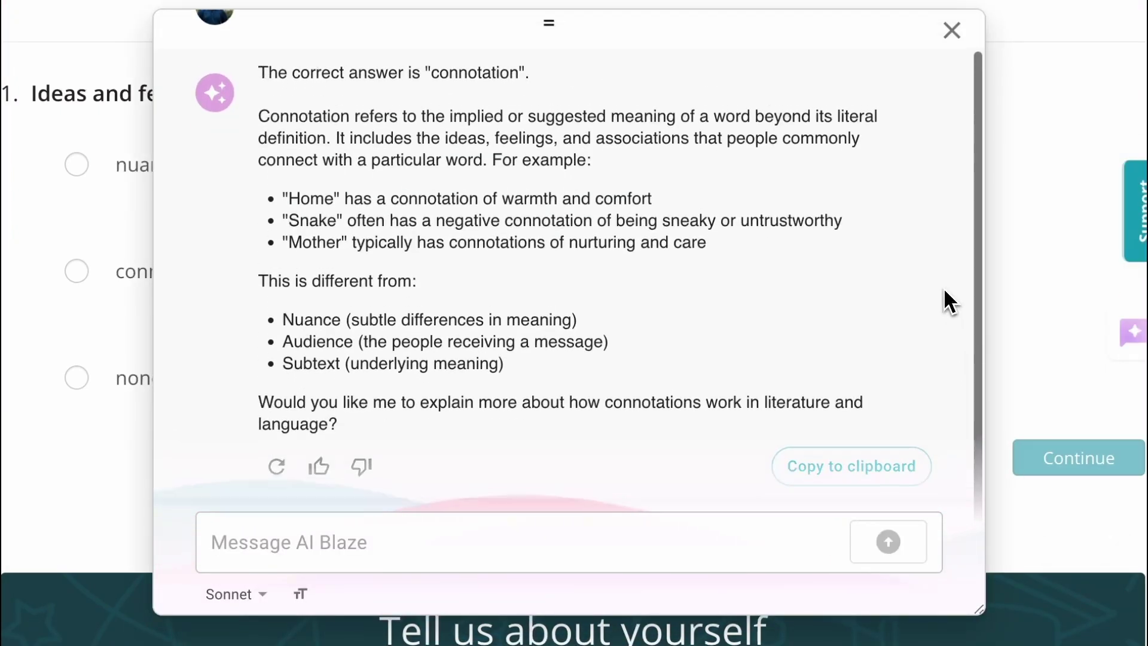
left_click(952, 31)
left_click(296, 270)
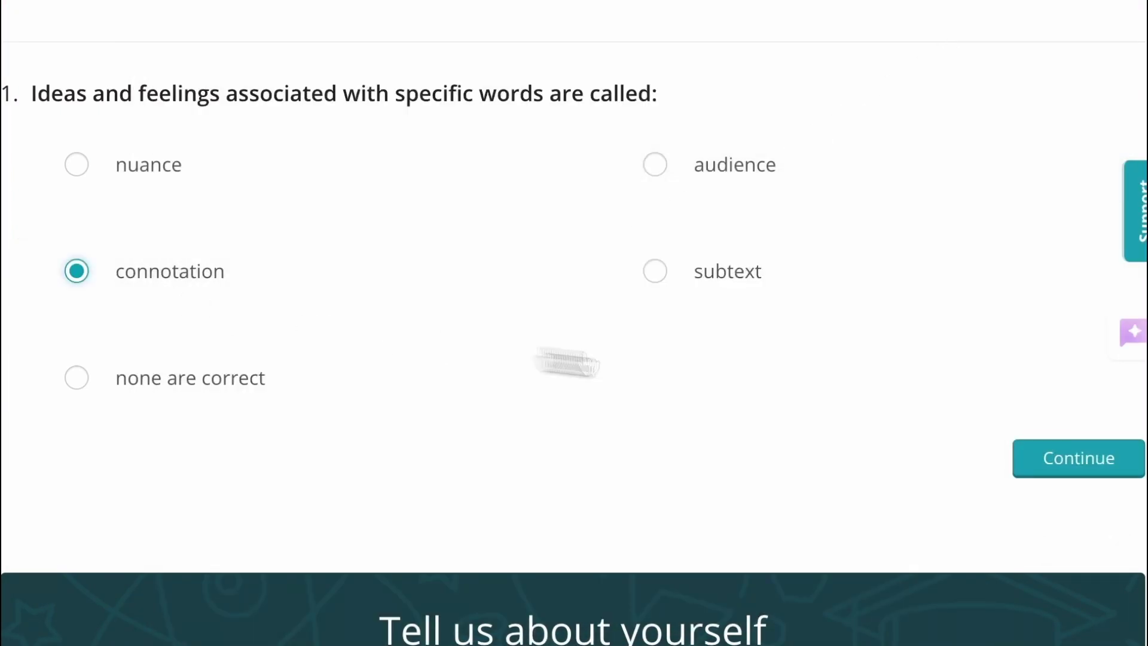
left_click(1054, 451)
scroll(1044, 528, "down", 1)
Run the saved answer prompt in AI Blaze, then pick 'Fleeting' and continue.
left_click(1039, 583)
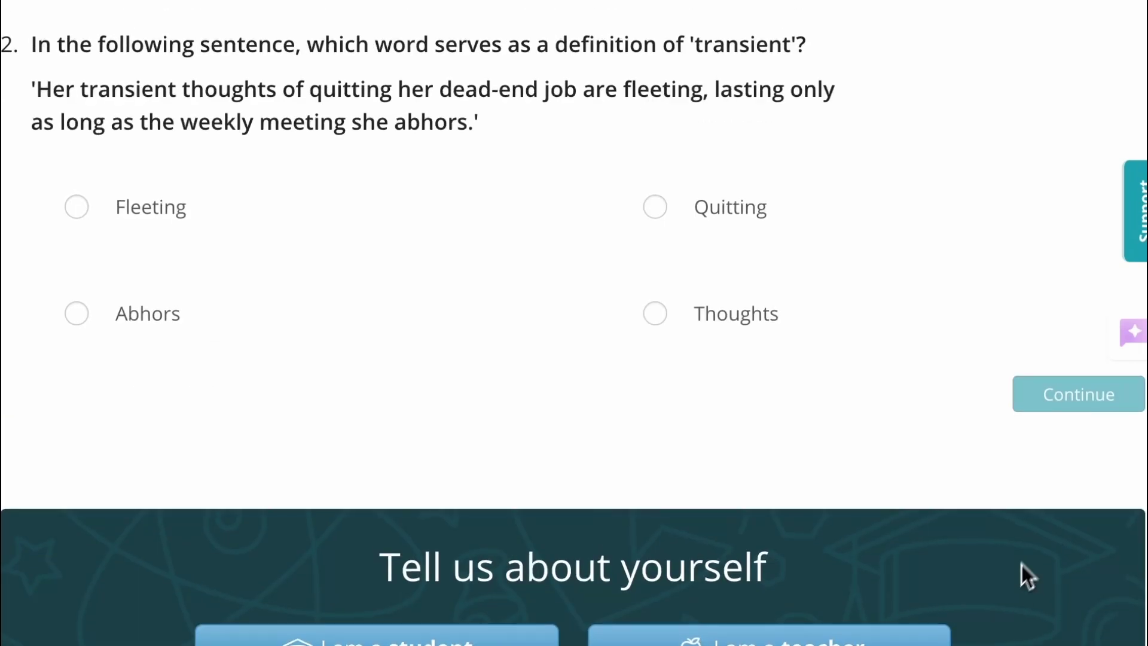
left_click(1133, 331)
left_click(940, 152)
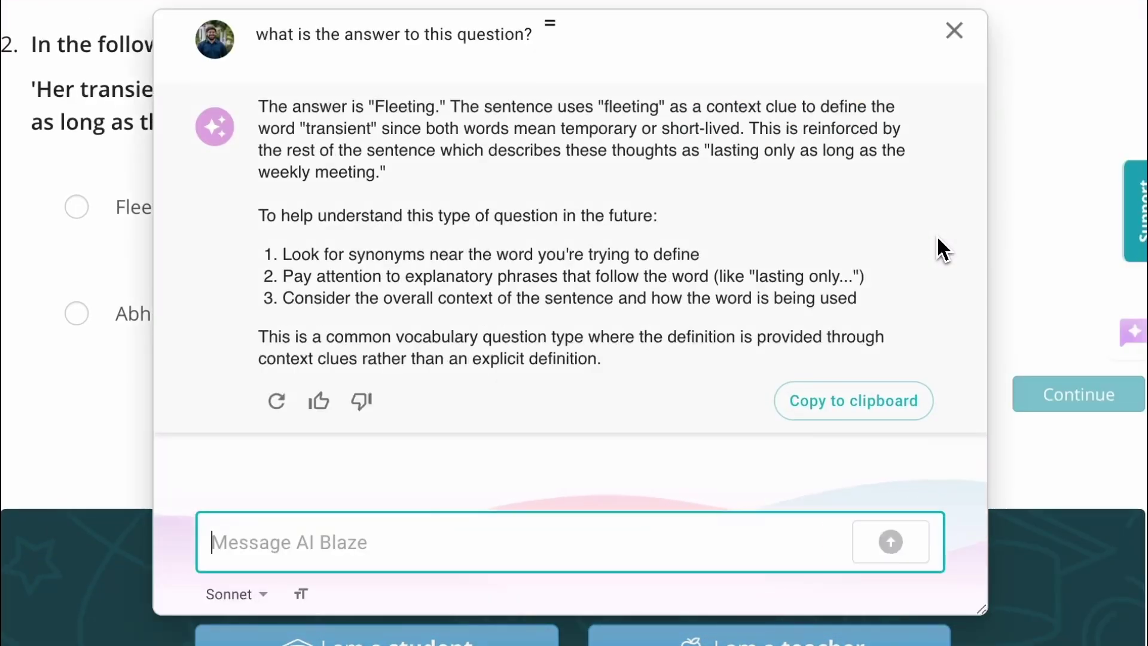
left_click(955, 32)
left_click(296, 220)
left_click(1079, 394)
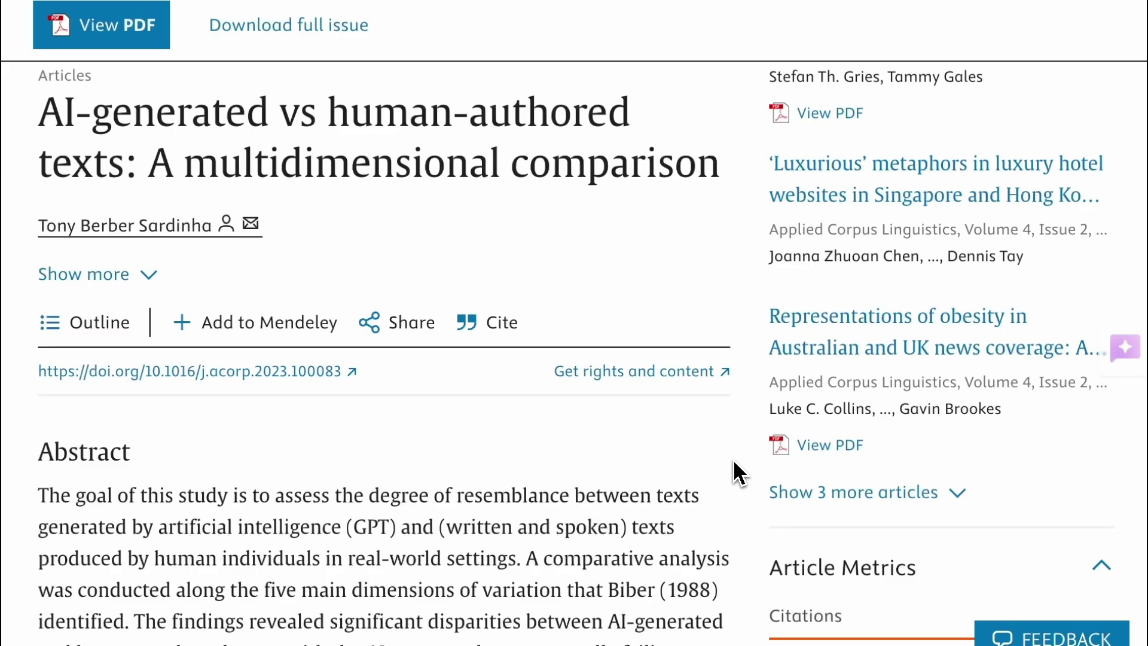
type("summarize the main p")
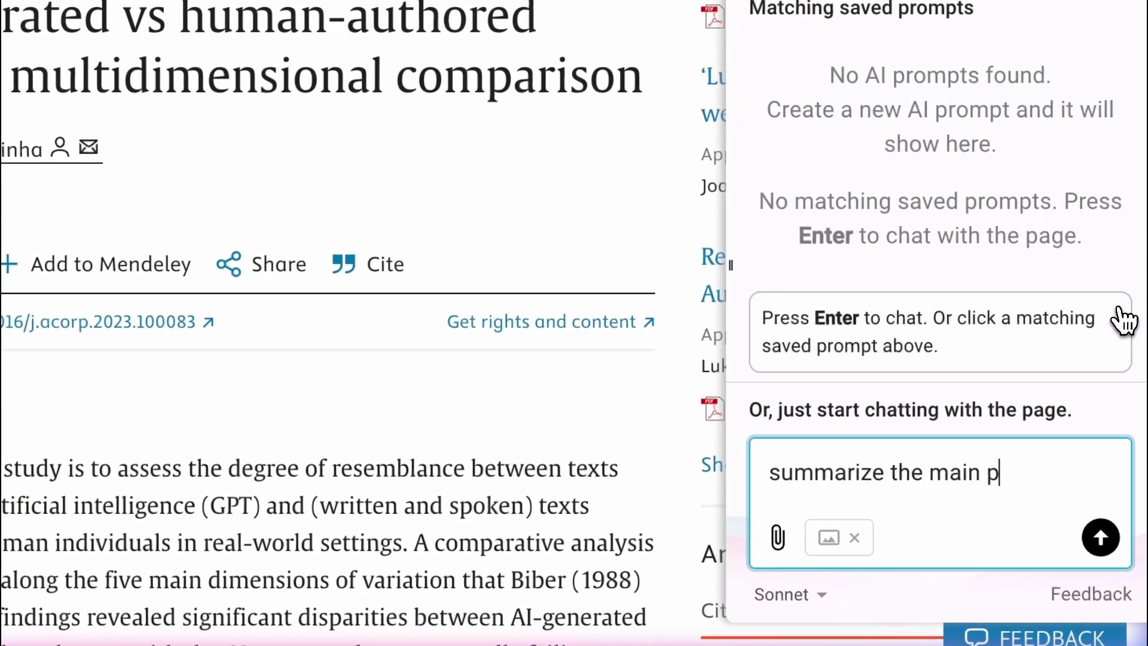
type("oints of this article in 3 bullet points")
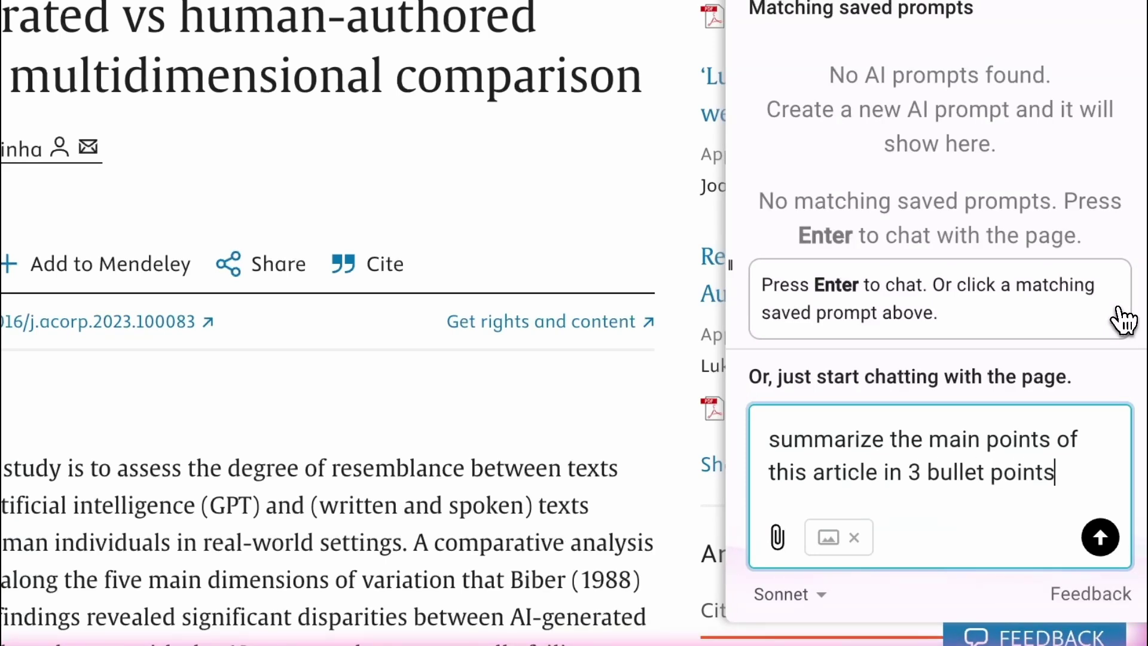
Send 'summarize the main points of this article in 3 bullet points' to AI Blaze.
key("Return")
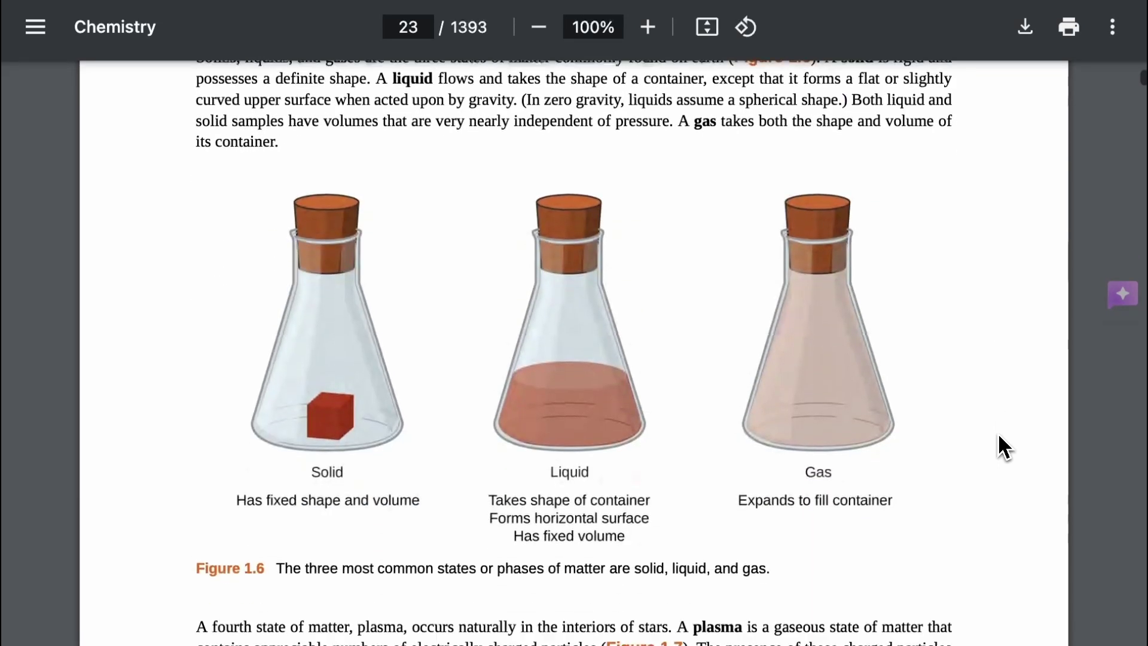
On the textbook PDF, ask AI Blaze to 'generate a 10 question practice test'.
key("ctrl+shift+space")
type("generate a 10 questio")
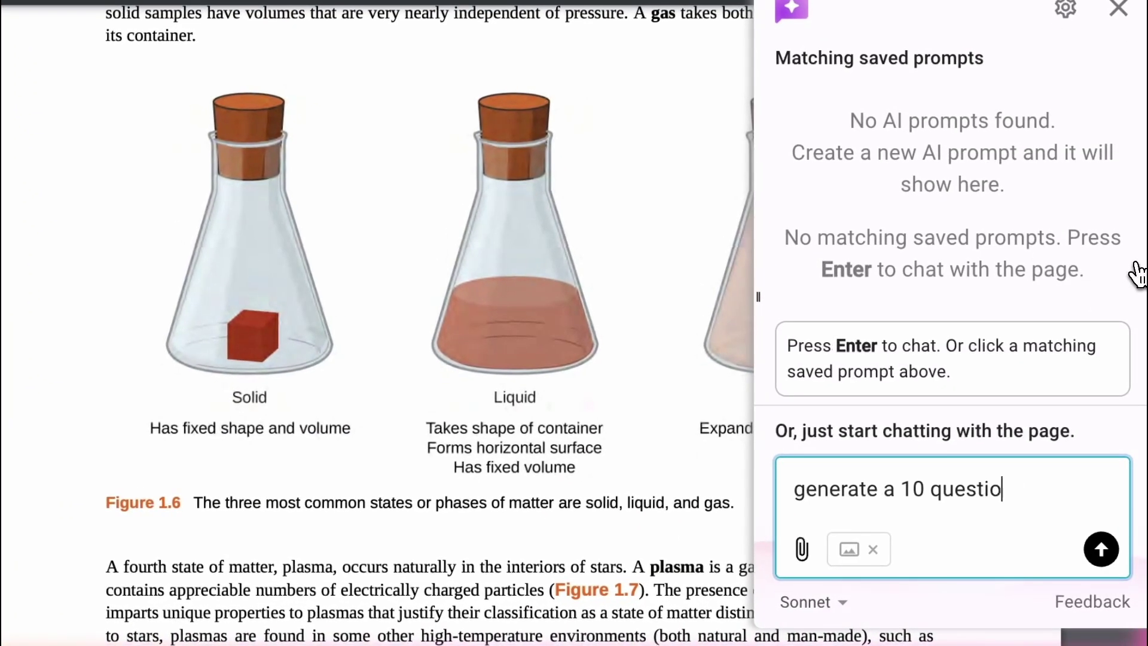
type("n practice test for this chapter")
key("Return")
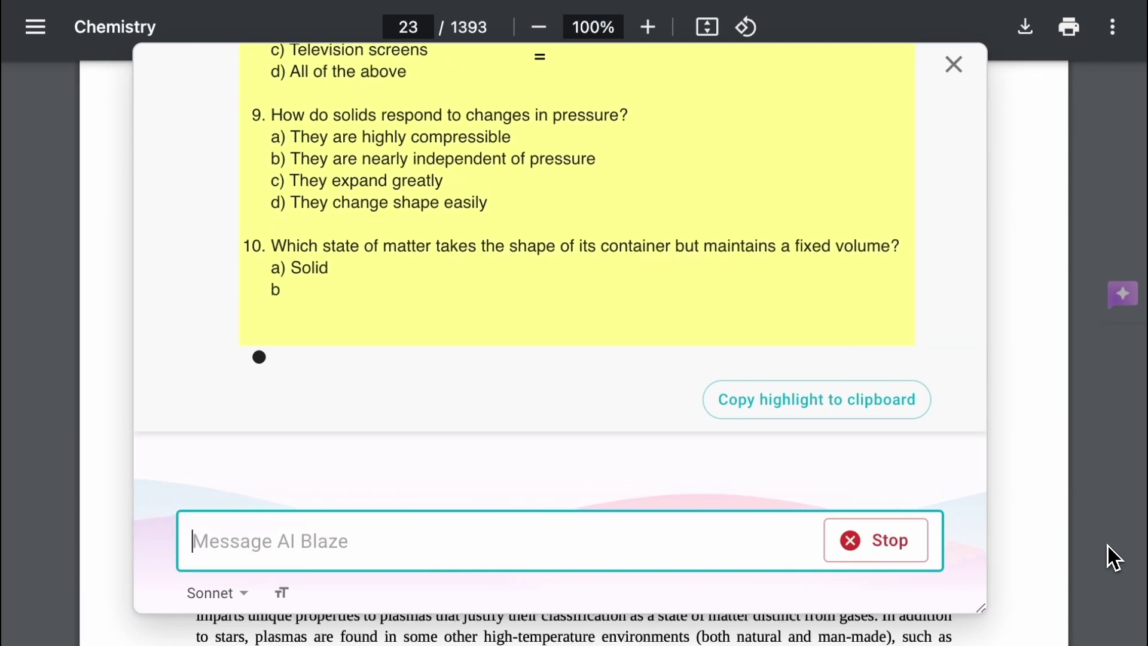
scroll(956, 406, "up", 5)
scroll(957, 405, "up", 3)
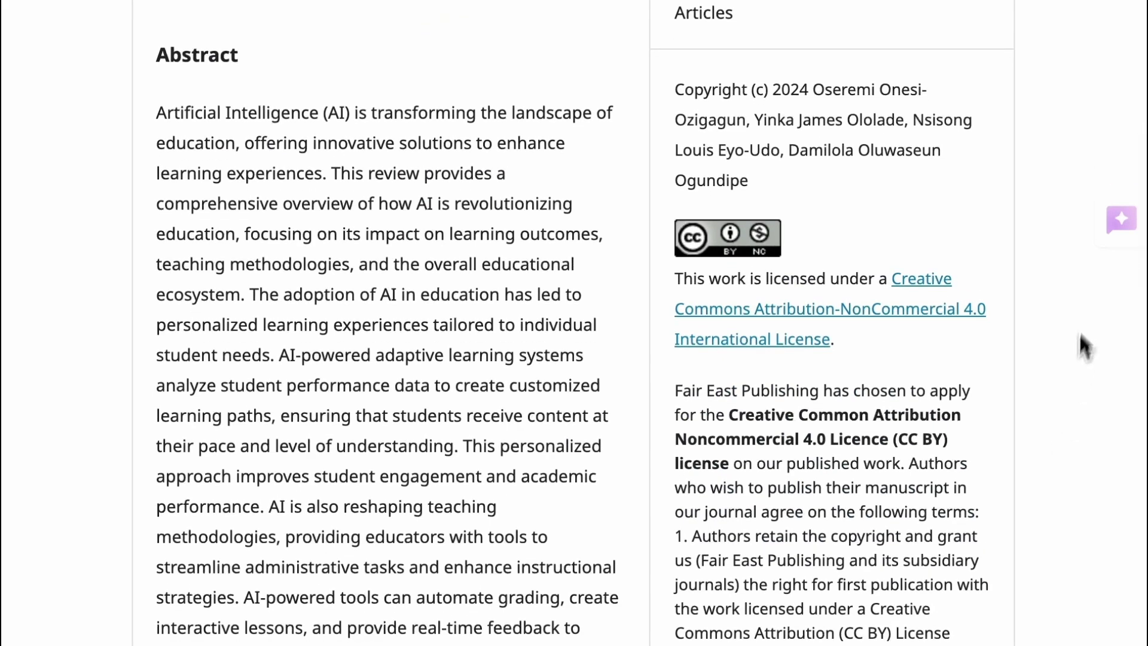
Send 'generate notes and an APA citation for this article' to AI Blaze.
left_click(1122, 220)
type("generate notes and an APA ")
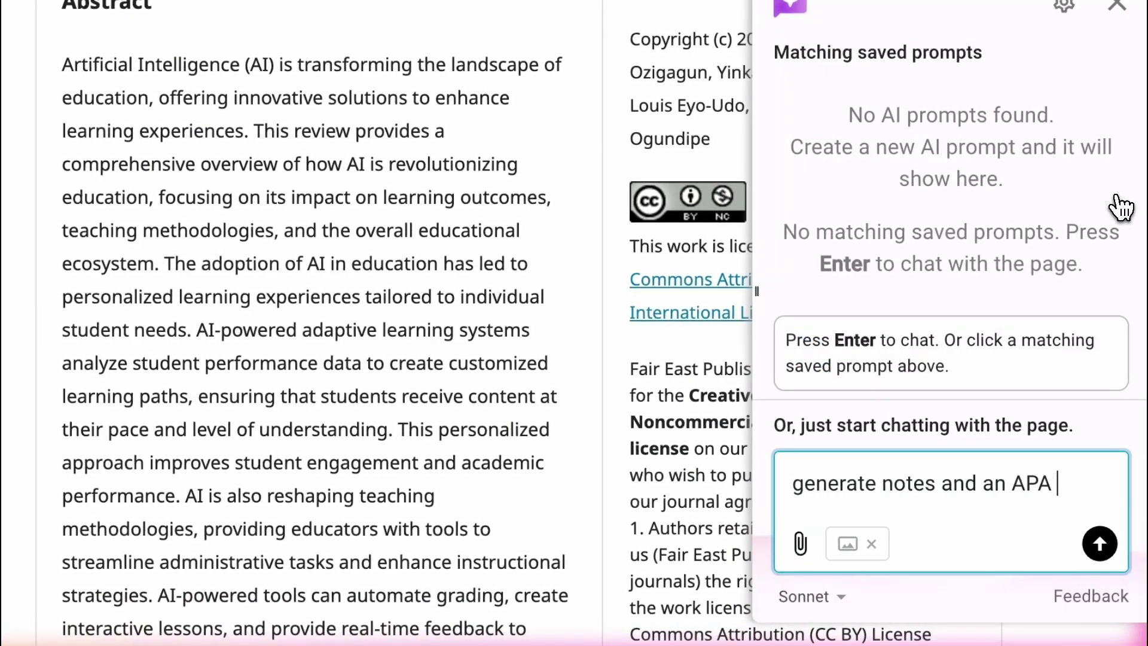
type("citation for th")
left_click(1100, 543)
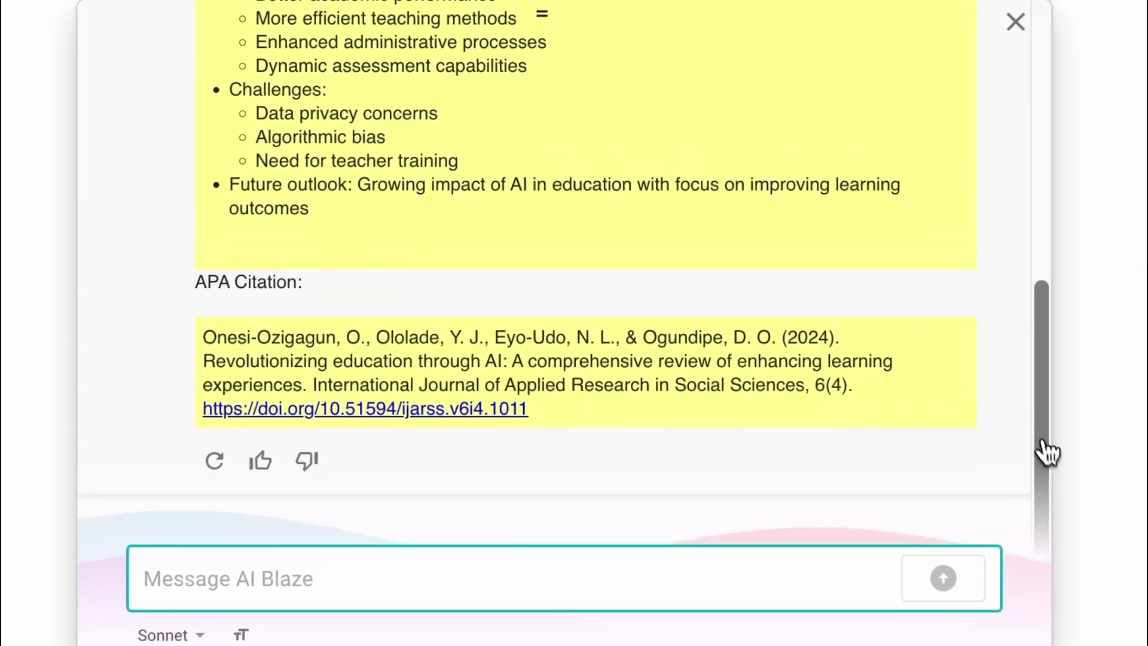
scroll(1051, 460, "up", 10)
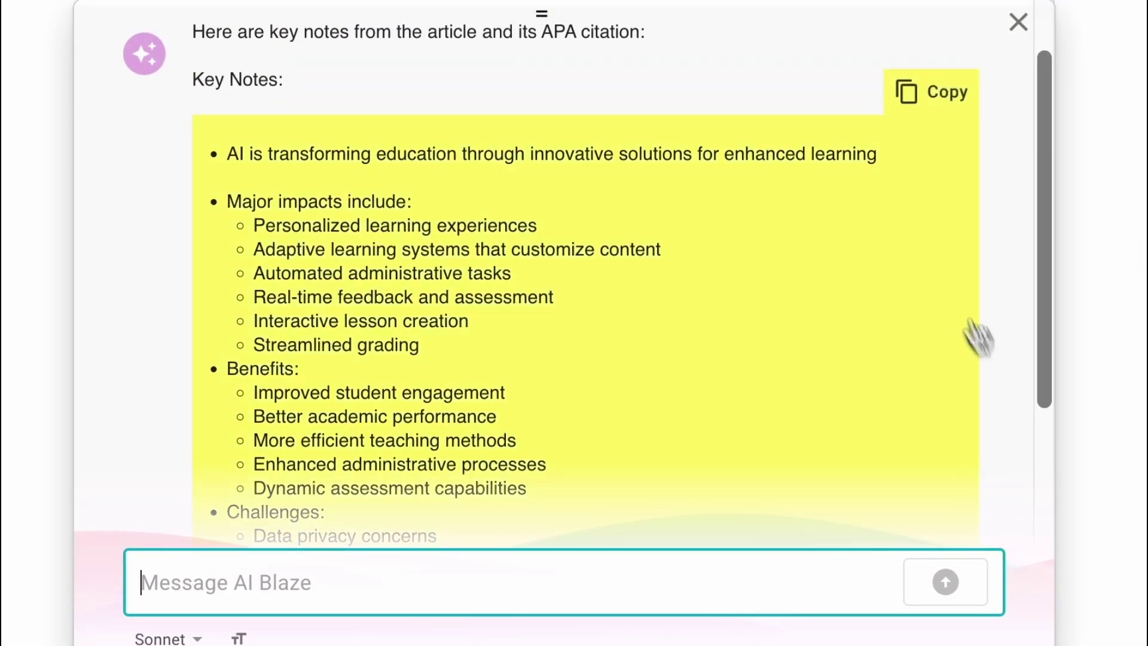
left_click(933, 97)
Have AI Blaze rewrite the selected first paragraph to strengthen it, and apply it to the page.
left_click_drag(305, 377, 263, 274)
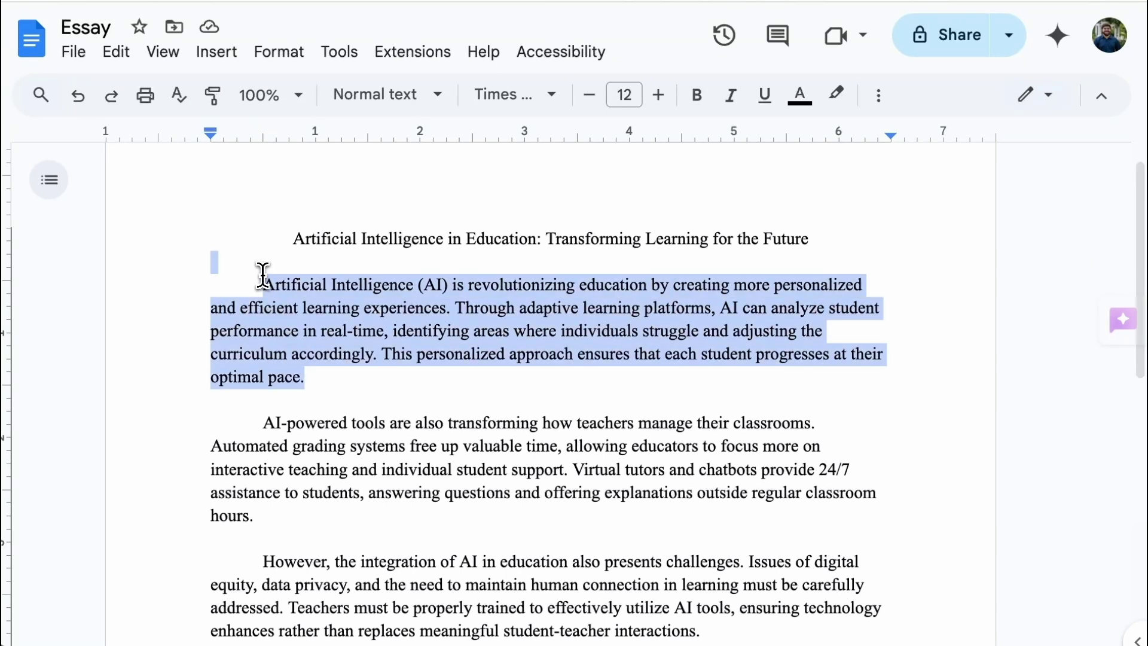
left_click(1122, 320)
type("rewrite t")
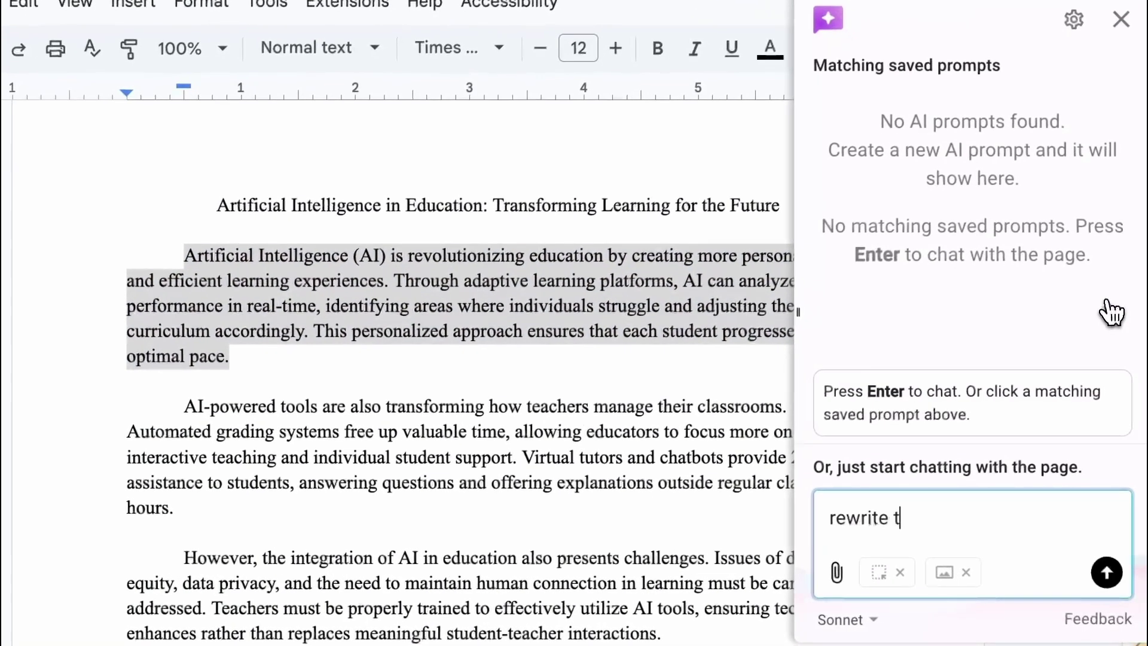
type("his thesis statement to make it stronger")
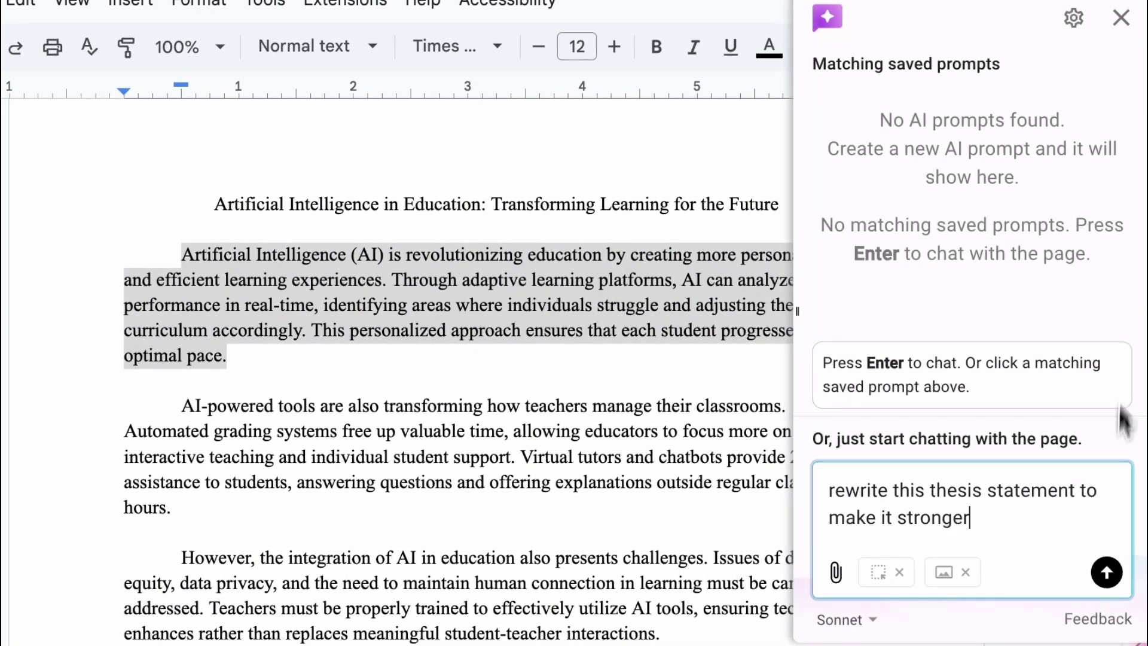
key("Return")
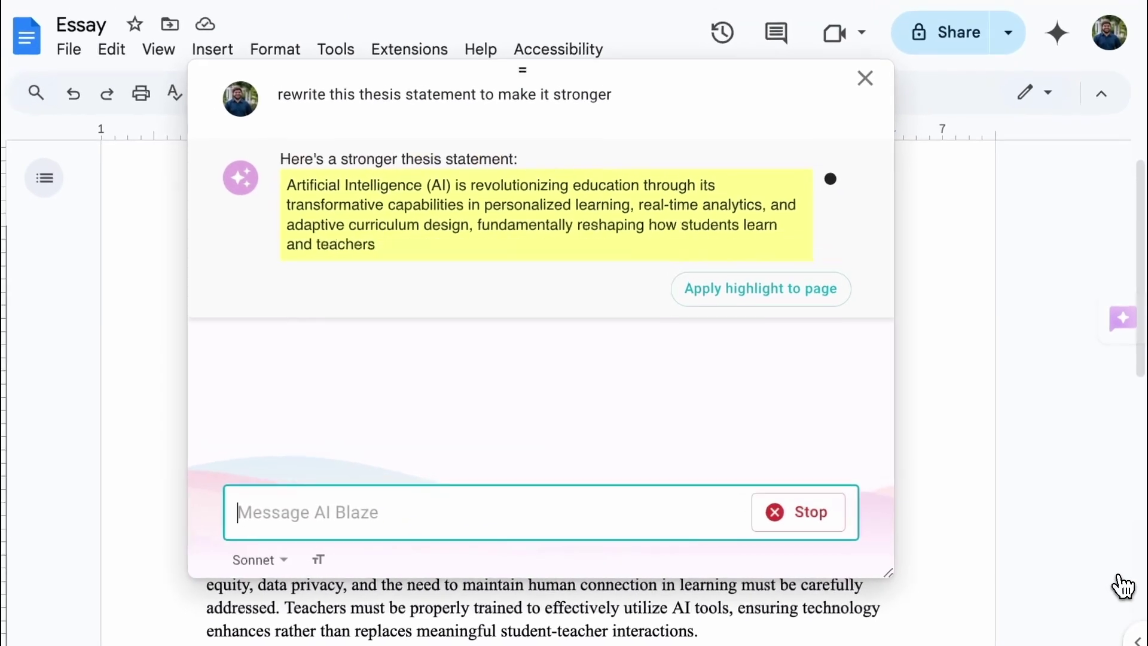
scroll(862, 341, "up", 1)
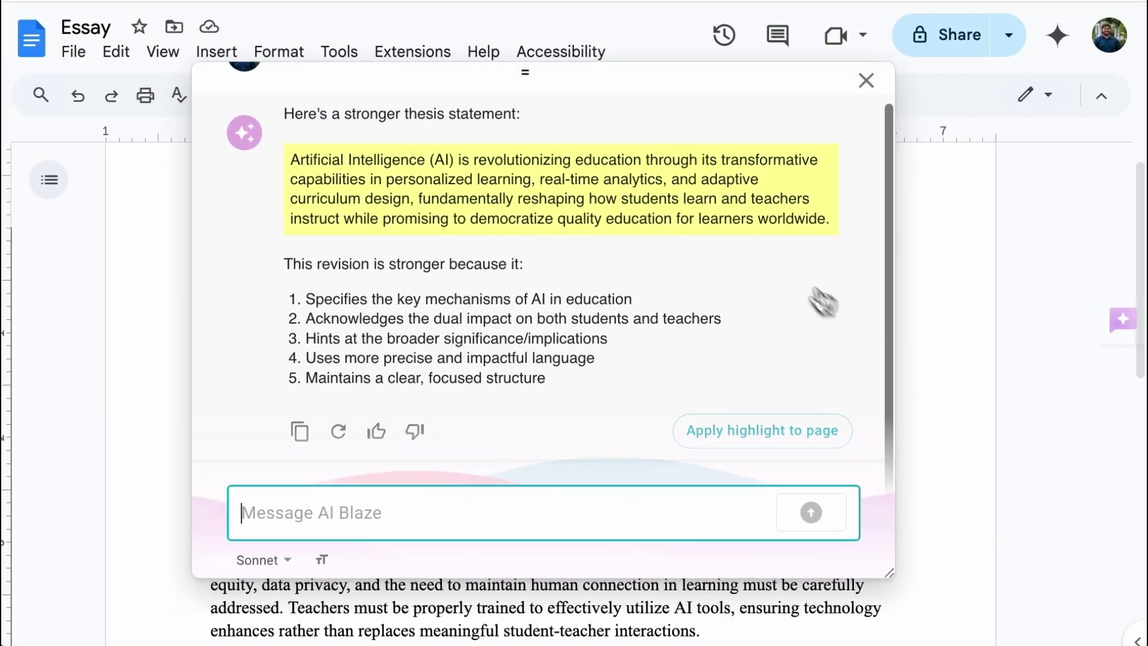
left_click(720, 125)
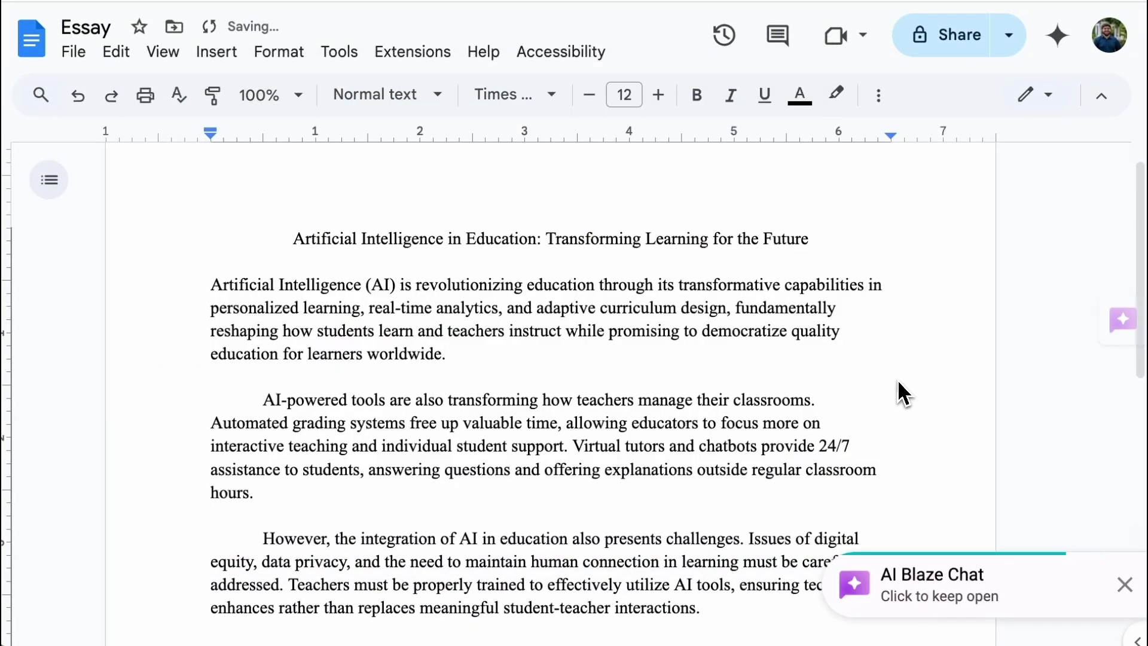